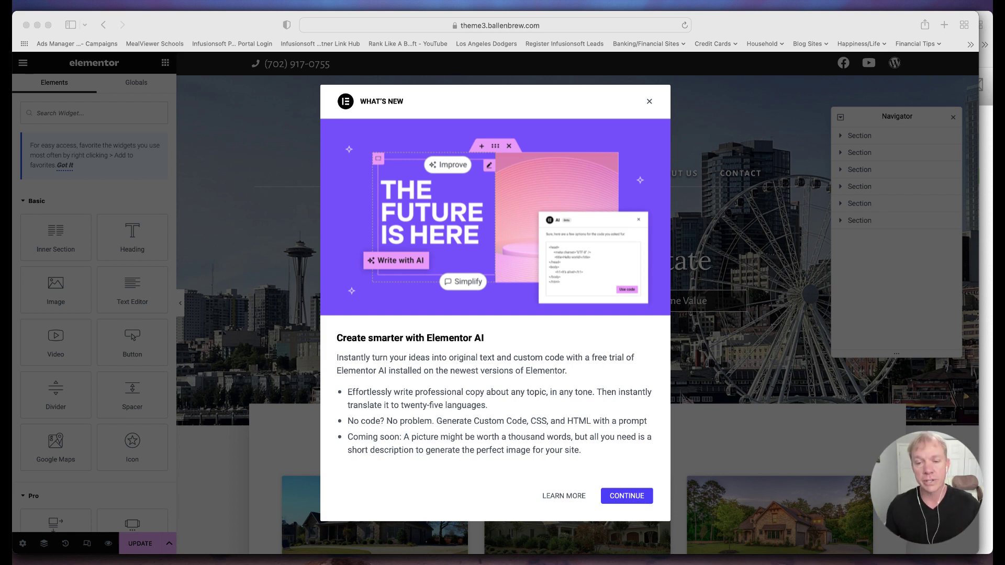
Page through the What's New announcements and close the popup to return to the editor
{"action": "left_click", "coordinate": [649, 398]}
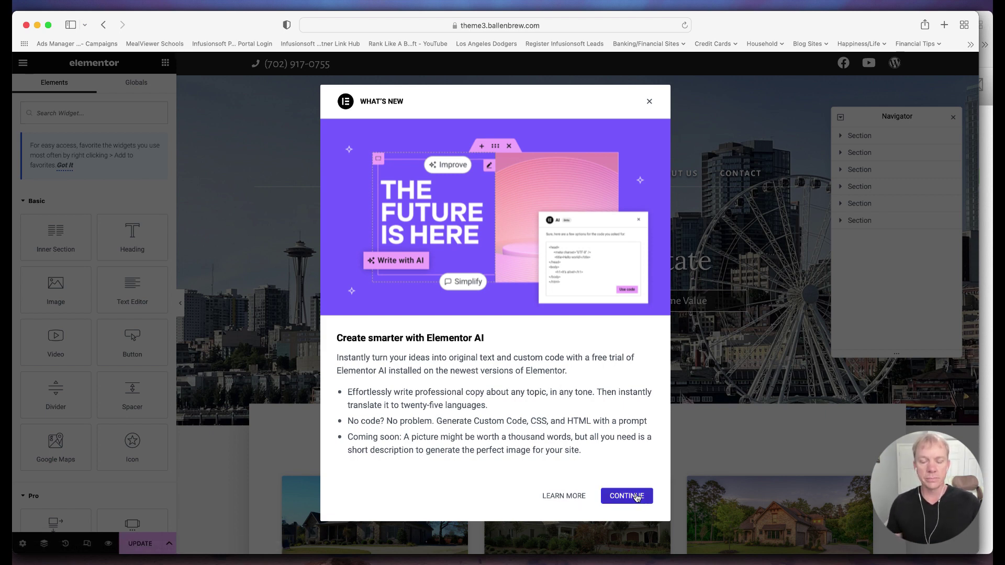
{"action": "left_click", "coordinate": [636, 497]}
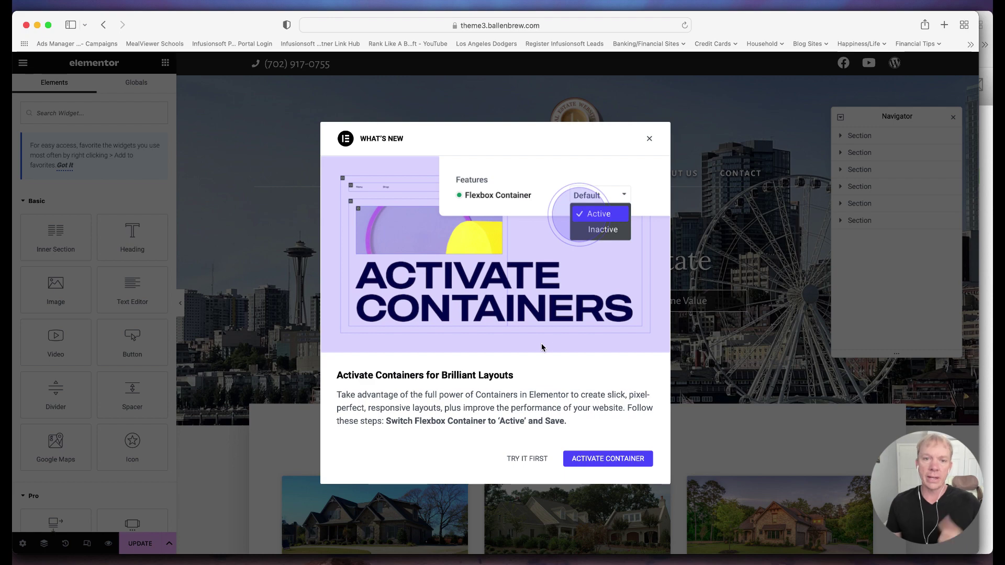
{"action": "left_click", "coordinate": [650, 140]}
{"action": "scroll", "coordinate": [117, 250], "scroll_direction": "down", "scroll_amount": 2}
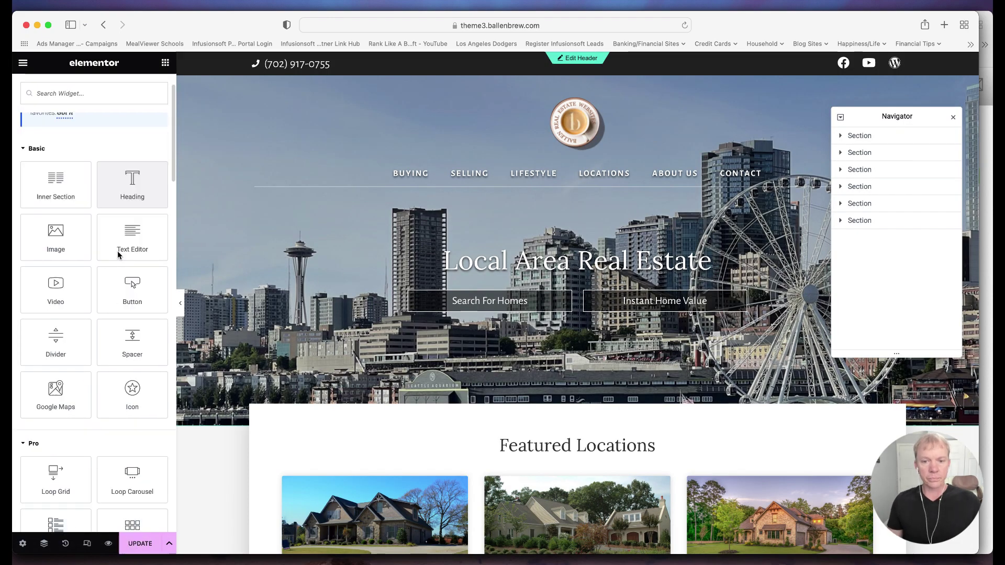
{"action": "scroll", "coordinate": [117, 250], "scroll_direction": "down", "scroll_amount": 2}
{"action": "scroll", "coordinate": [96, 236], "scroll_direction": "up", "scroll_amount": 4}
{"action": "scroll", "coordinate": [102, 269], "scroll_direction": "down", "scroll_amount": 7}
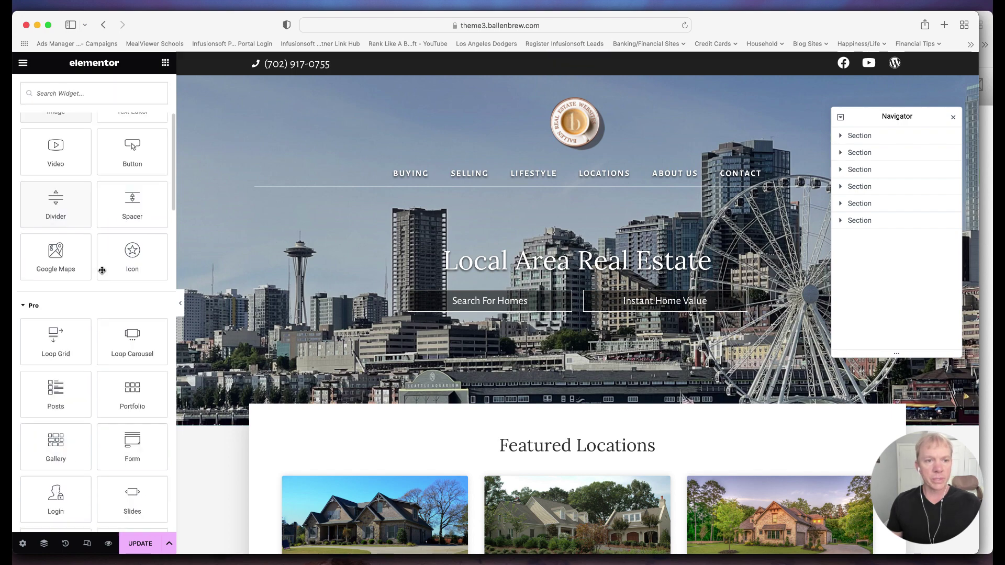
{"action": "scroll", "coordinate": [102, 270], "scroll_direction": "down", "scroll_amount": 20}
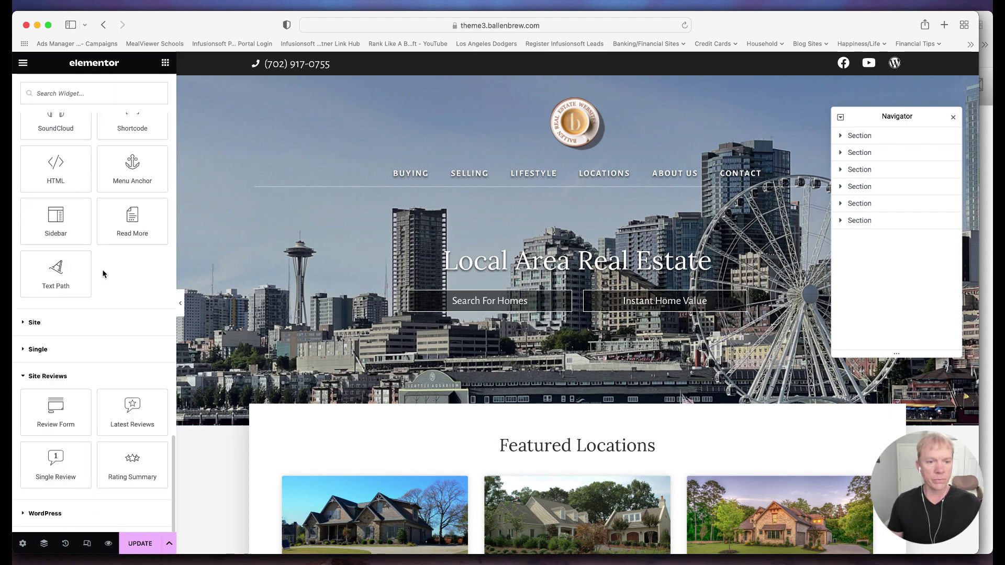
{"action": "scroll", "coordinate": [103, 273], "scroll_direction": "up", "scroll_amount": 20}
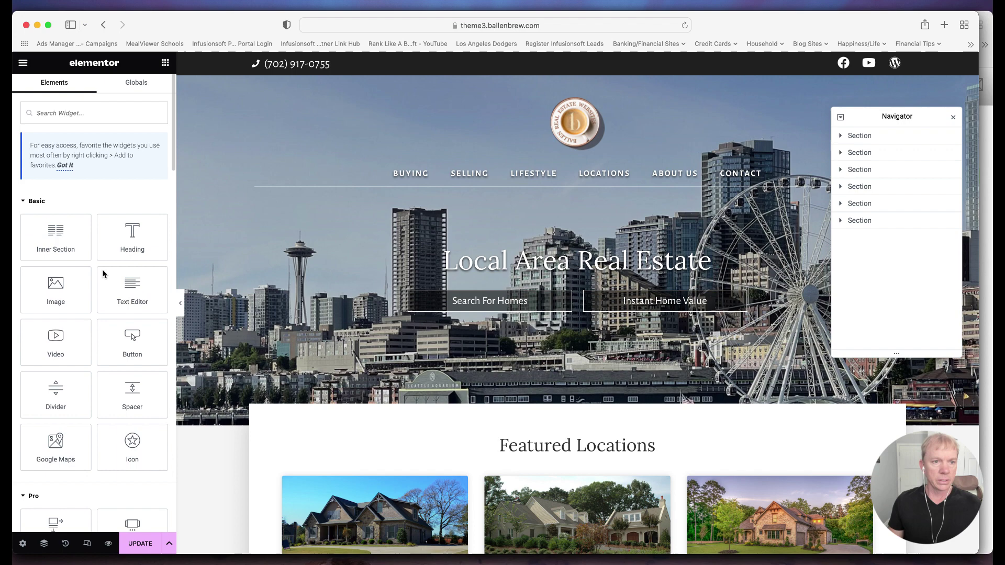
Search the widget library for 'al', then clear the search and browse the widget list
{"action": "left_click", "coordinate": [85, 122]}
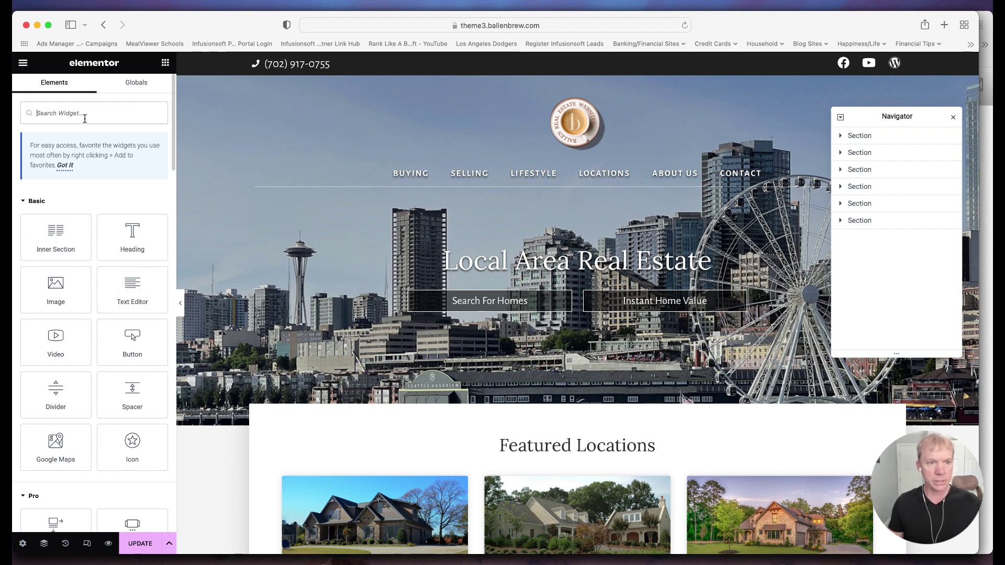
{"action": "type", "text": "al"}
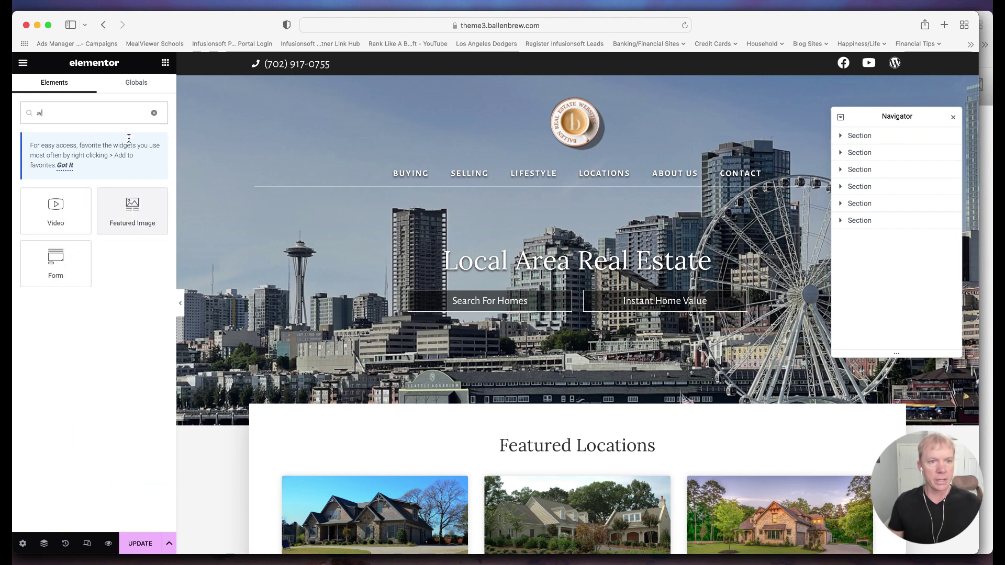
{"action": "double_click", "coordinate": [97, 122]}
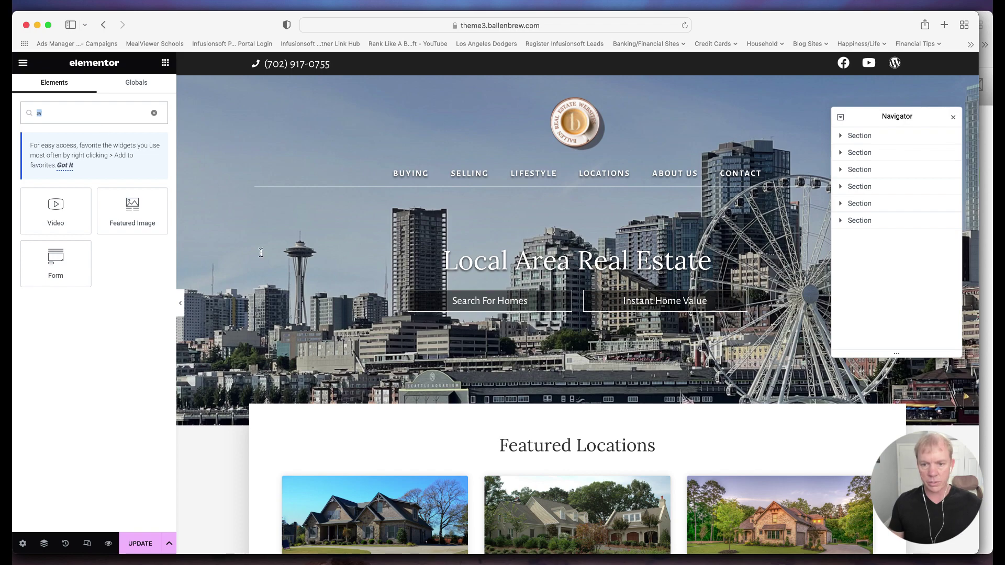
{"action": "key", "text": "BackSpace"}
{"action": "scroll", "coordinate": [263, 252], "scroll_direction": "down", "scroll_amount": 18}
{"action": "scroll", "coordinate": [263, 253], "scroll_direction": "down", "scroll_amount": 20}
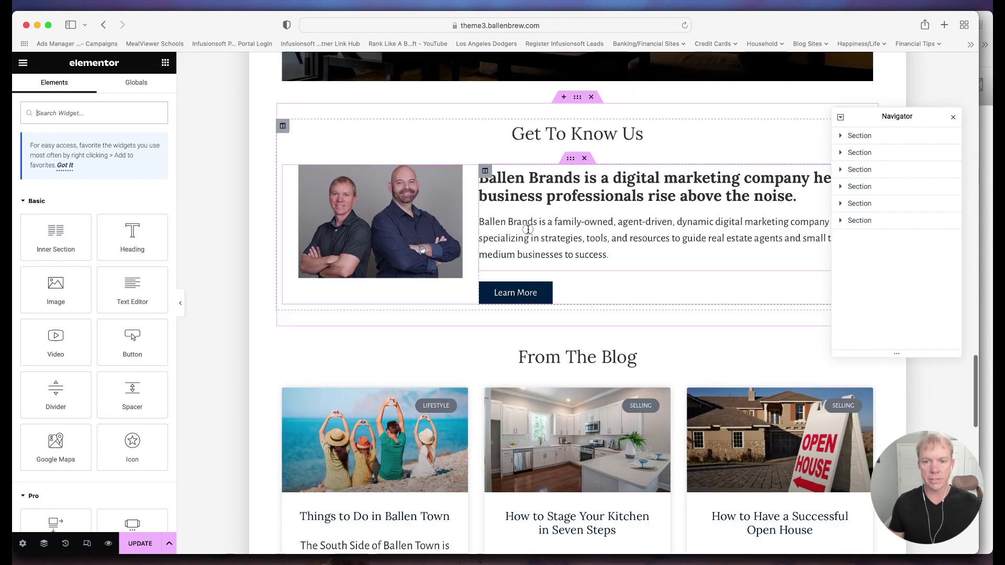
Close the Navigator and drop a Text Editor widget below the See All Posts button
{"action": "left_click", "coordinate": [529, 229]}
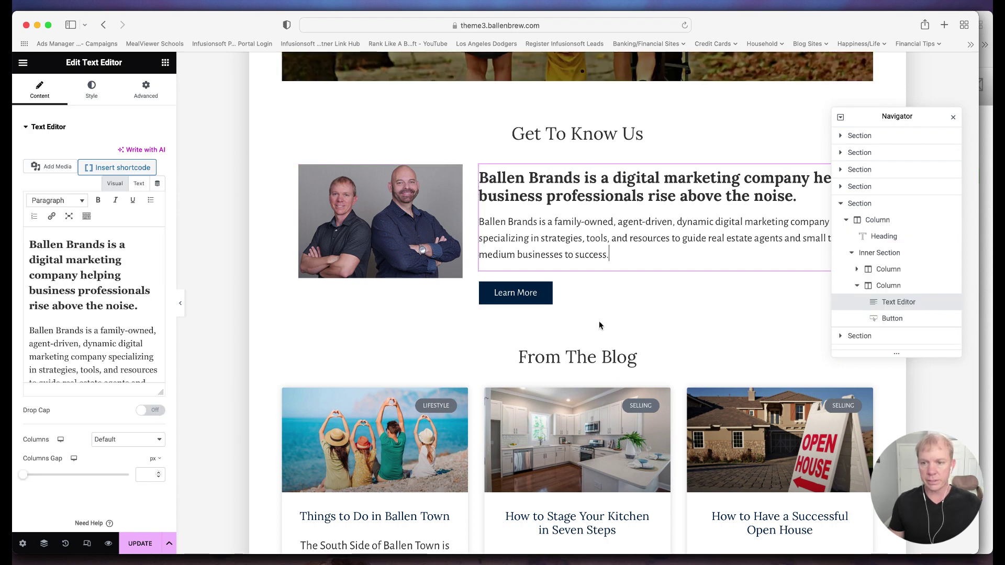
{"action": "left_click", "coordinate": [952, 118]}
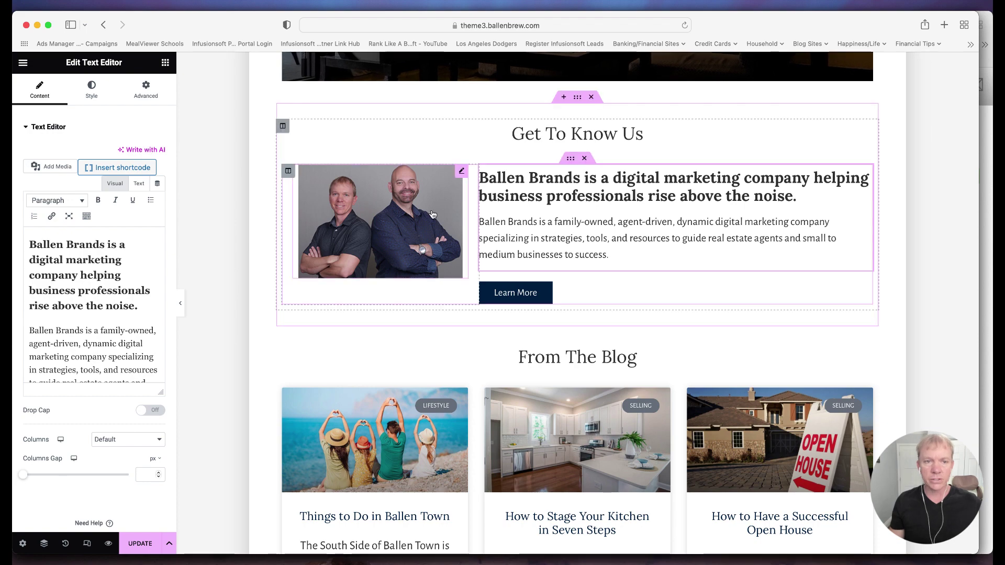
{"action": "scroll", "coordinate": [585, 300], "scroll_direction": "down", "scroll_amount": 8}
{"action": "scroll", "coordinate": [585, 300], "scroll_direction": "down", "scroll_amount": 2}
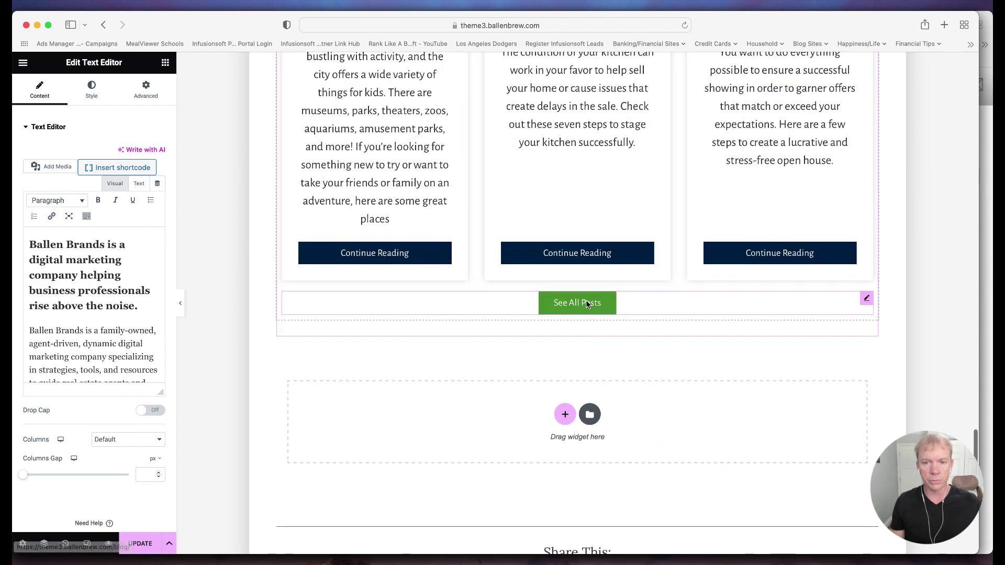
{"action": "left_click", "coordinate": [165, 62]}
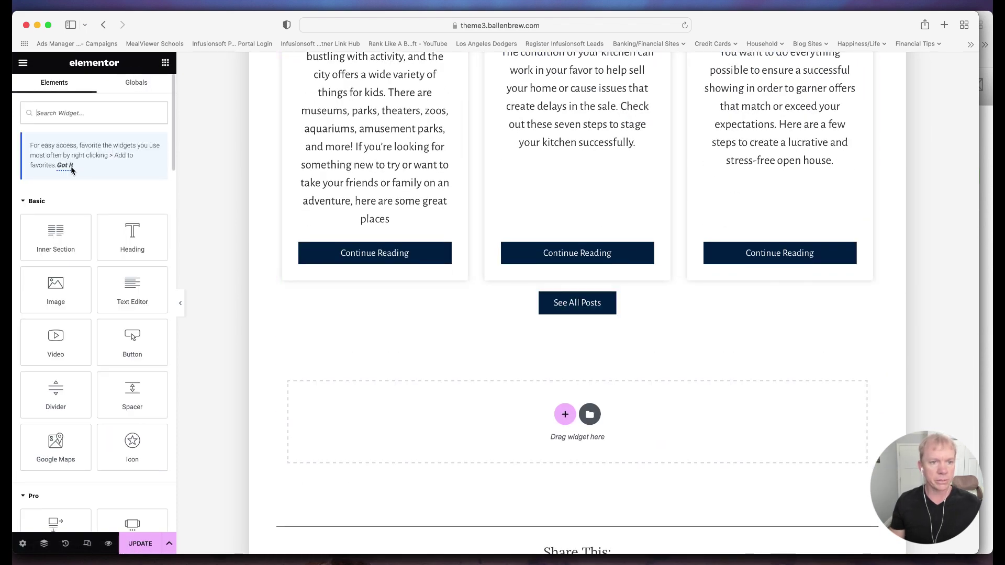
{"action": "left_click_drag", "start_coordinate": [130, 284], "coordinate": [574, 423]}
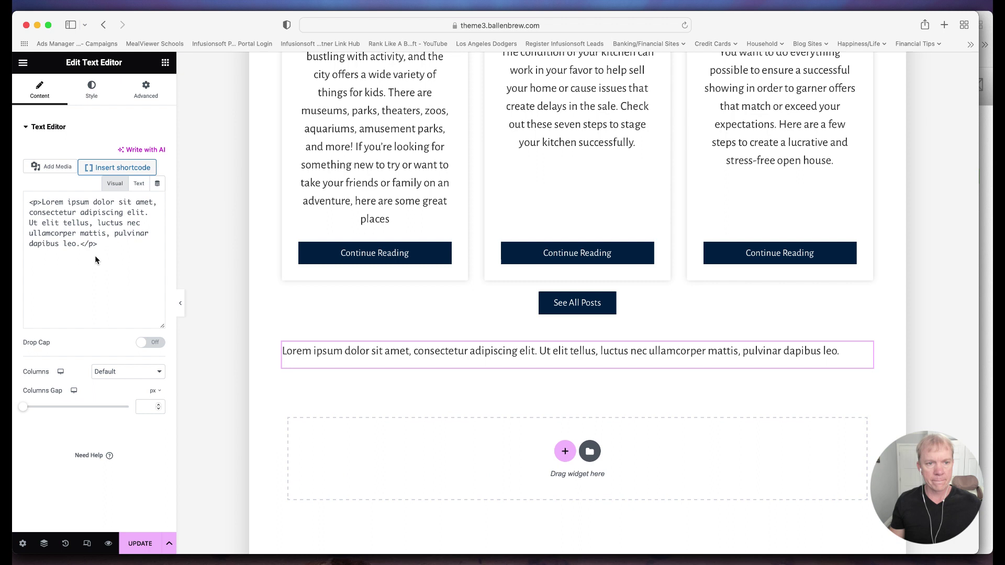
Start Write with AI on the new text block, accepting the Terms of Service
{"action": "left_click", "coordinate": [149, 152]}
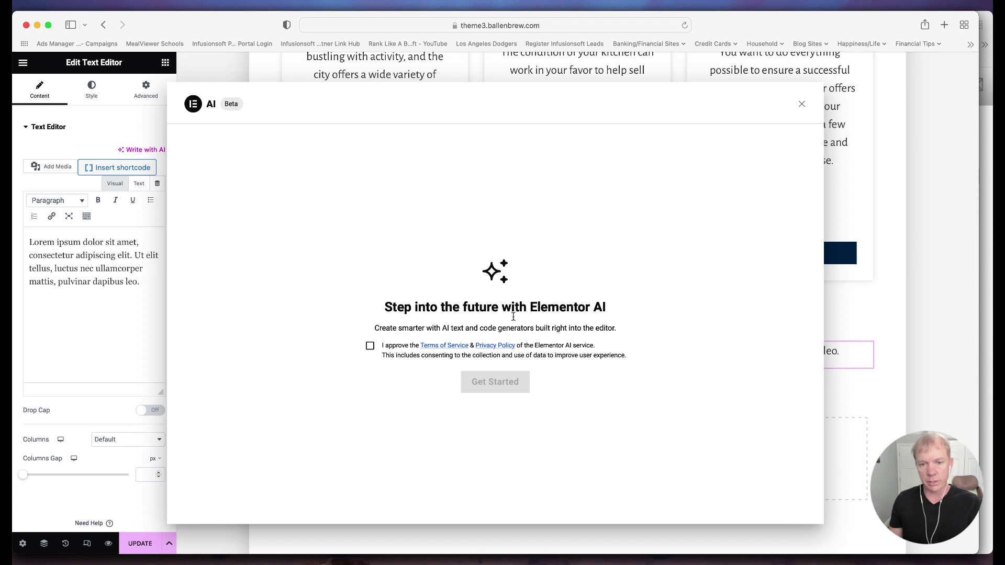
{"action": "left_click", "coordinate": [370, 345]}
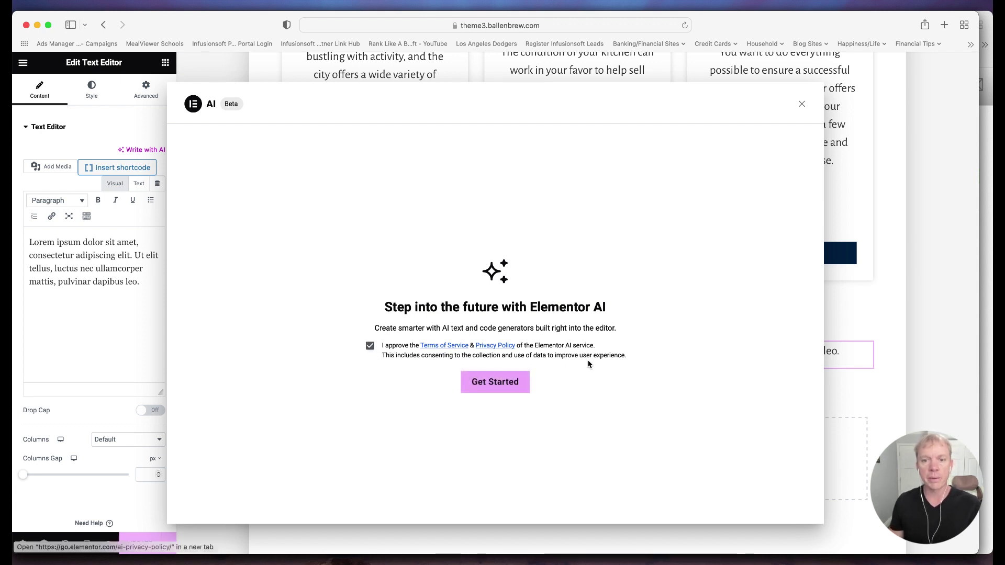
{"action": "left_click", "coordinate": [492, 385]}
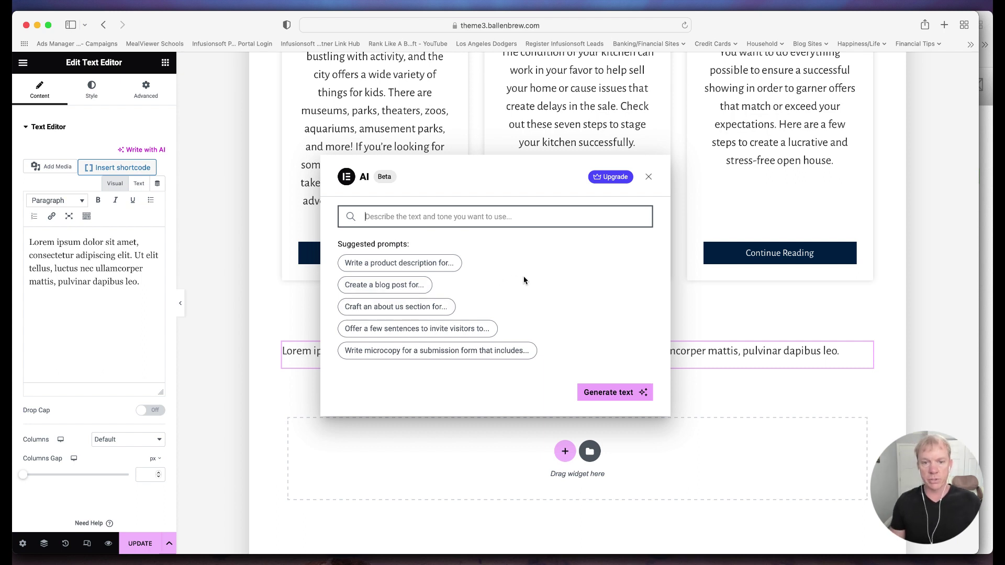
Enter the AI prompt 'create a blog post for why you should have your own website'
{"action": "type", "text": "create a"}
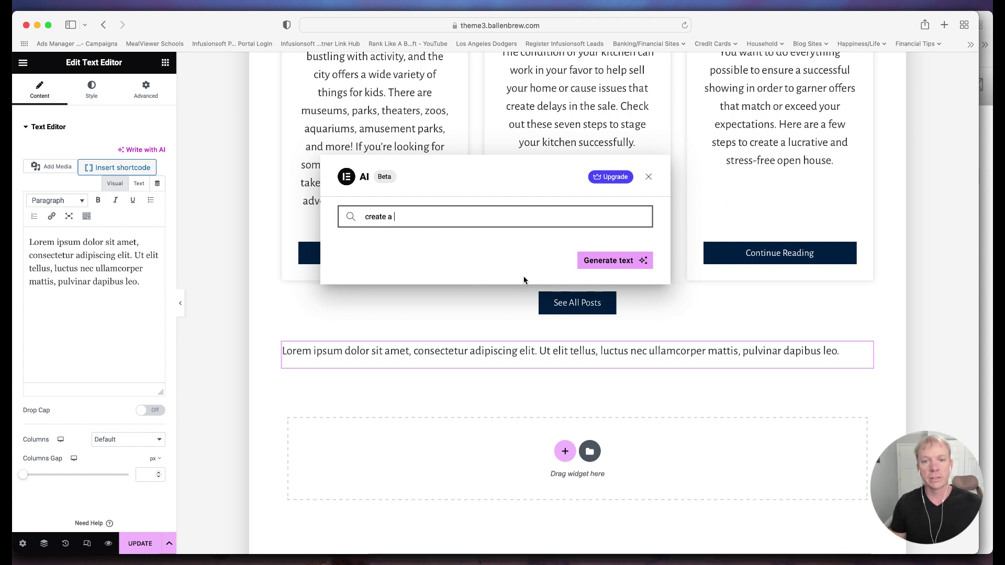
{"action": "type", "text": " blog "}
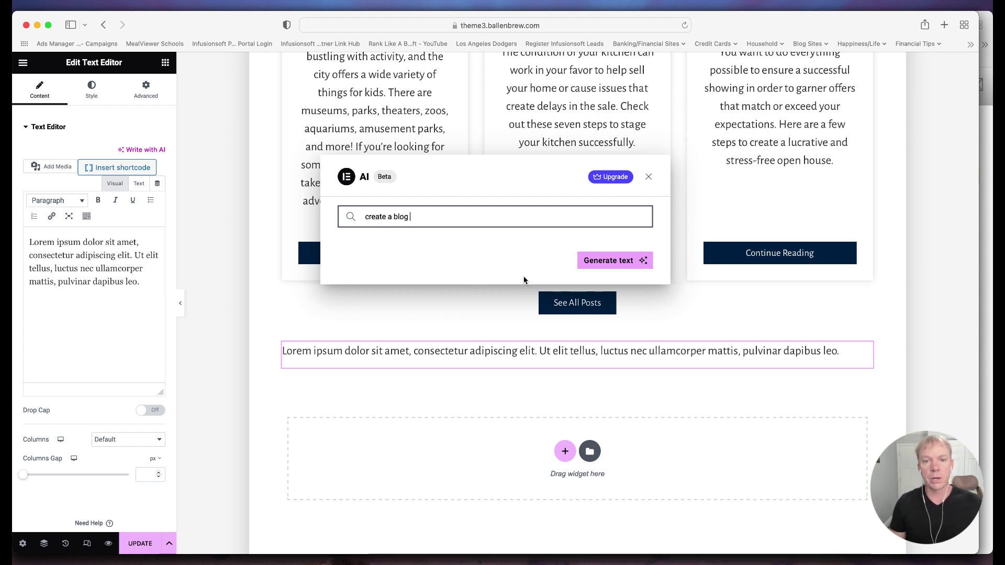
{"action": "type", "text": "post for why"}
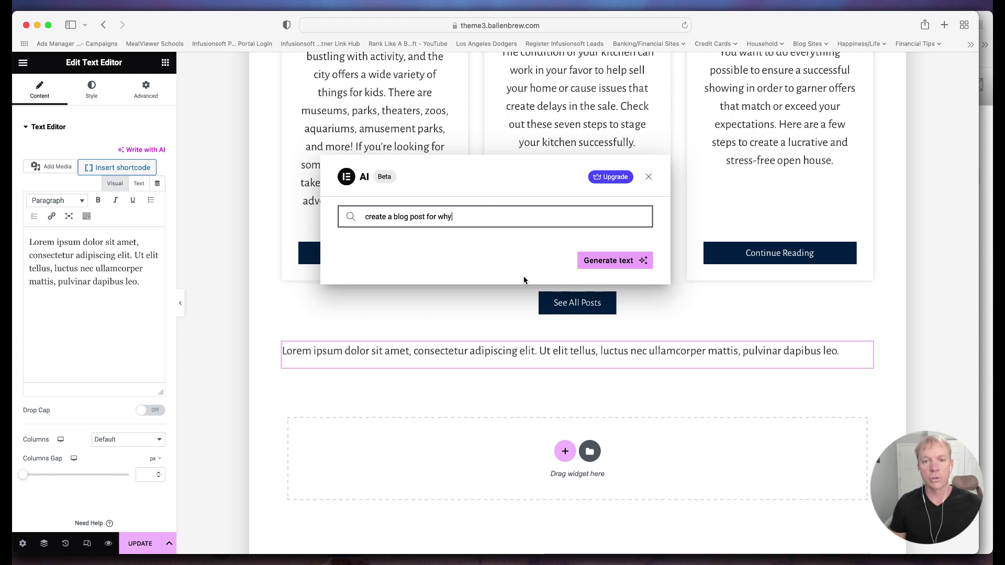
{"action": "type", "text": " you shuld havey"}
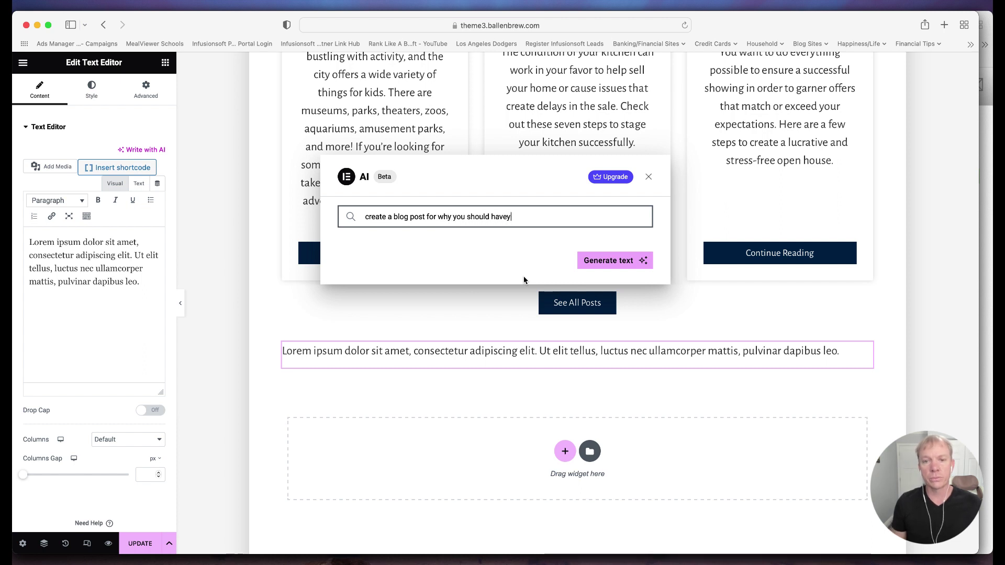
{"action": "key", "text": "BackSpace"}
{"action": "type", "text": "your own website"}
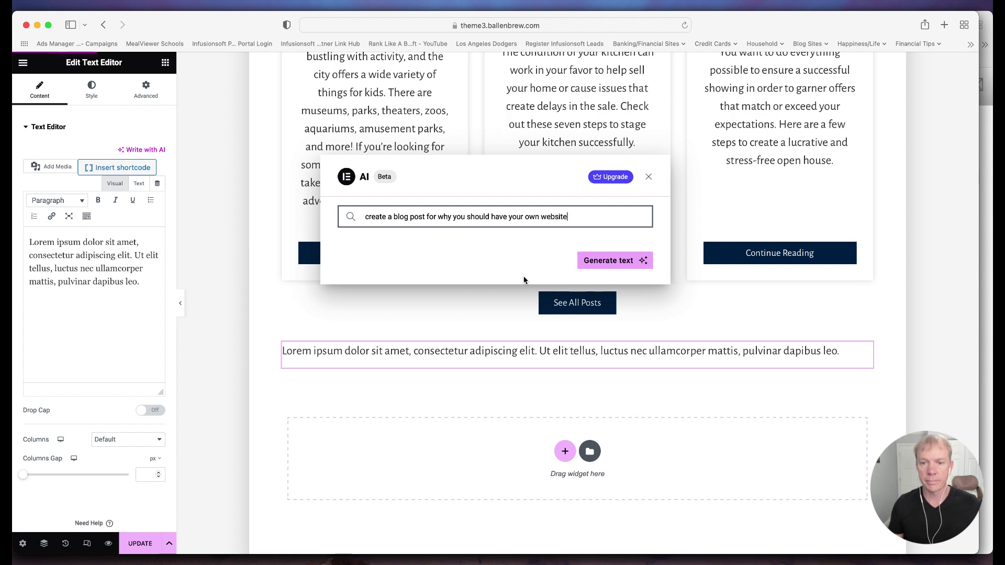
Generate the AI text and review its five reasons for owning a website
{"action": "left_click", "coordinate": [604, 267]}
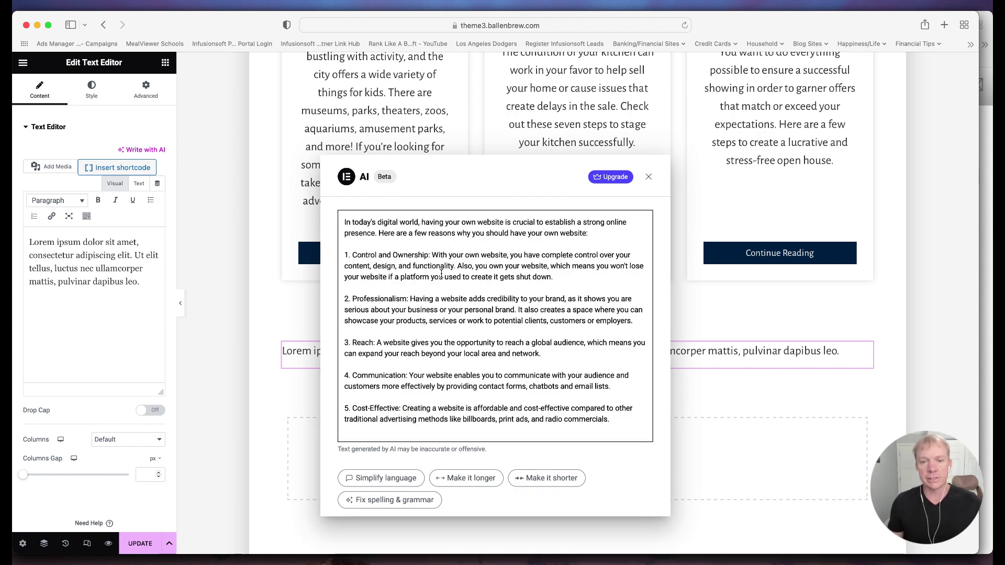
{"action": "scroll", "coordinate": [441, 296], "scroll_direction": "down", "scroll_amount": 2}
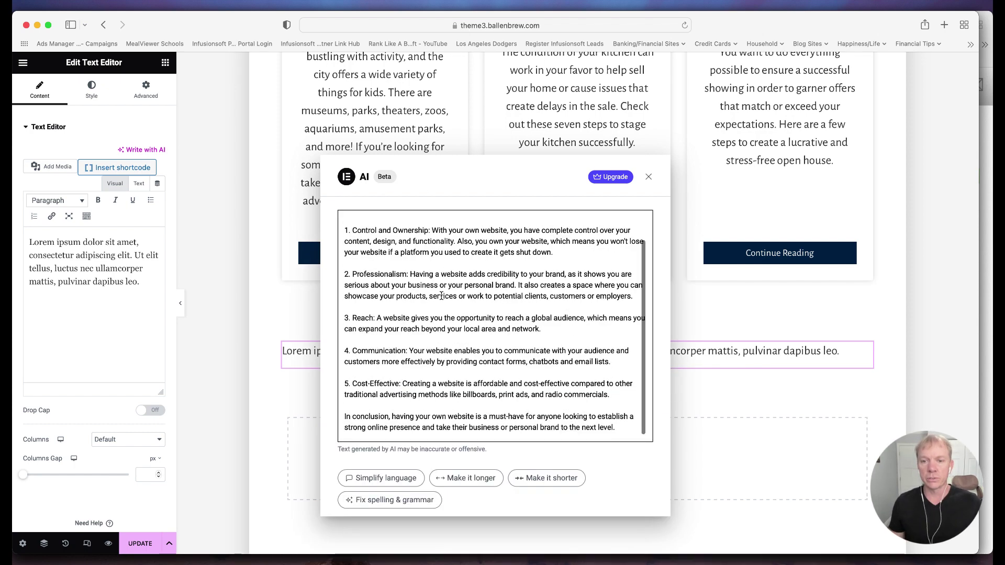
{"action": "scroll", "coordinate": [441, 296], "scroll_direction": "up", "scroll_amount": 2}
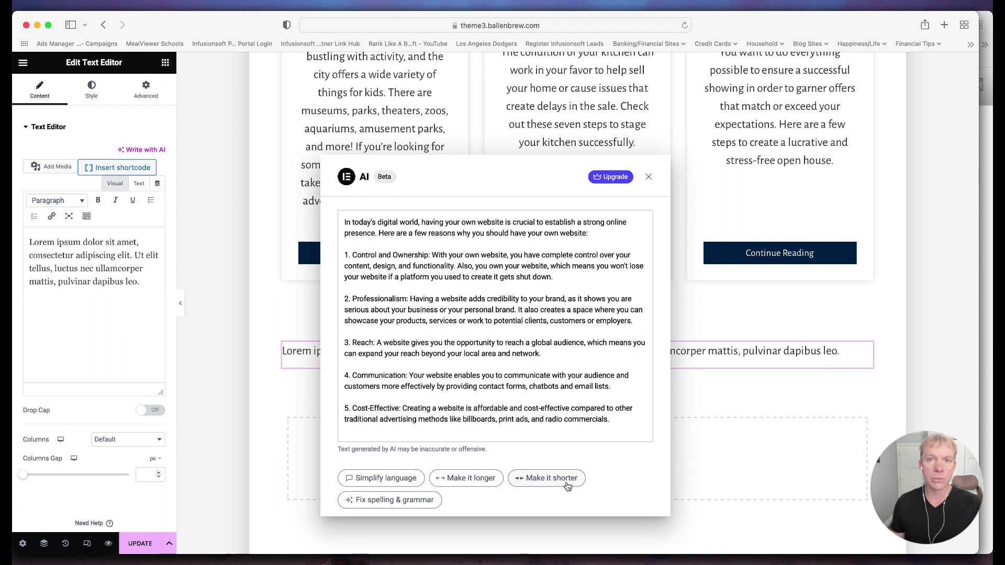
Regenerate the draft with Make it longer and review the full paragraphs and conclusion
{"action": "left_click", "coordinate": [464, 480]}
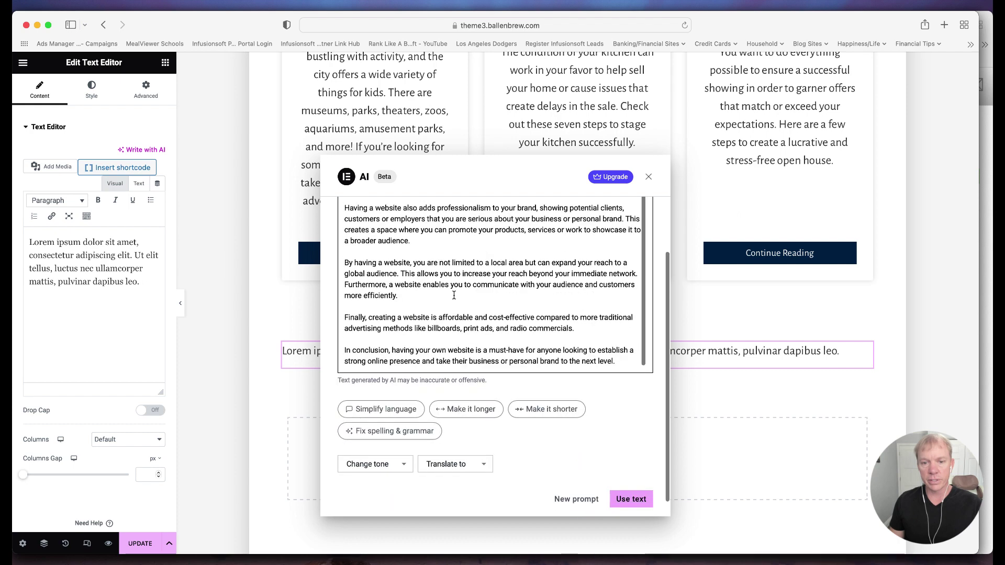
{"action": "scroll", "coordinate": [454, 295], "scroll_direction": "up", "scroll_amount": 10}
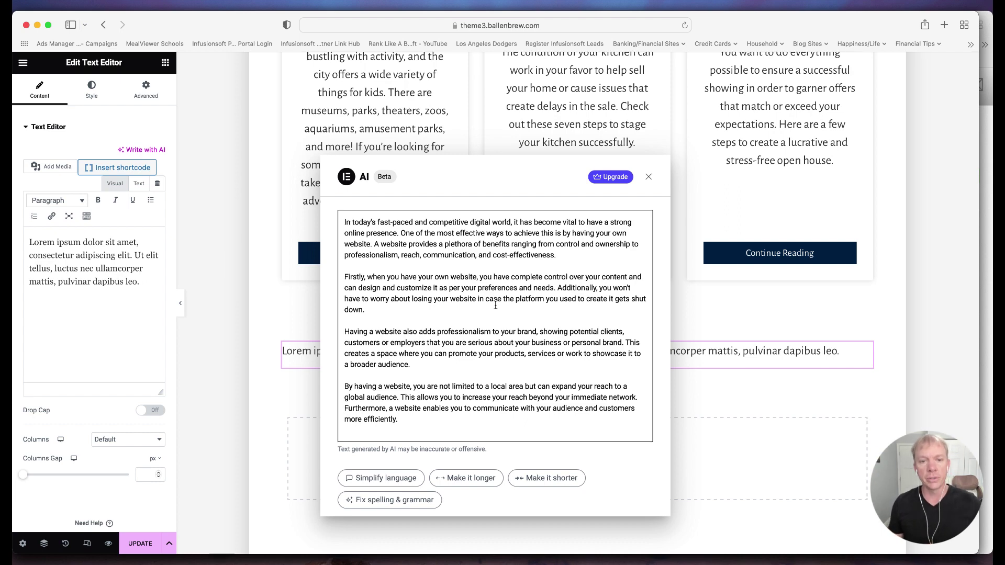
{"action": "scroll", "coordinate": [428, 302], "scroll_direction": "down", "scroll_amount": 3}
{"action": "scroll", "coordinate": [428, 302], "scroll_direction": "down", "scroll_amount": 1}
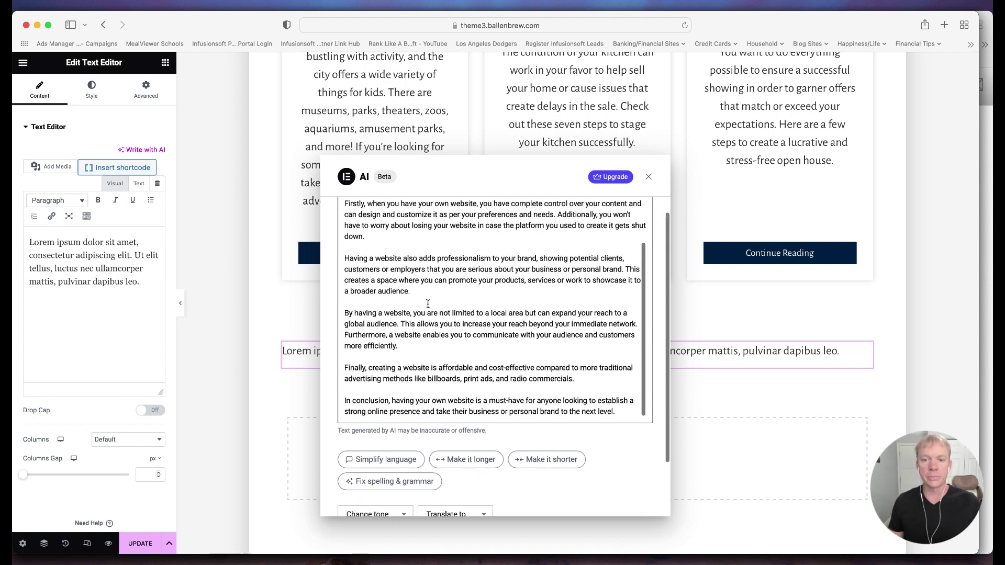
{"action": "mouse_move", "coordinate": [610, 177]}
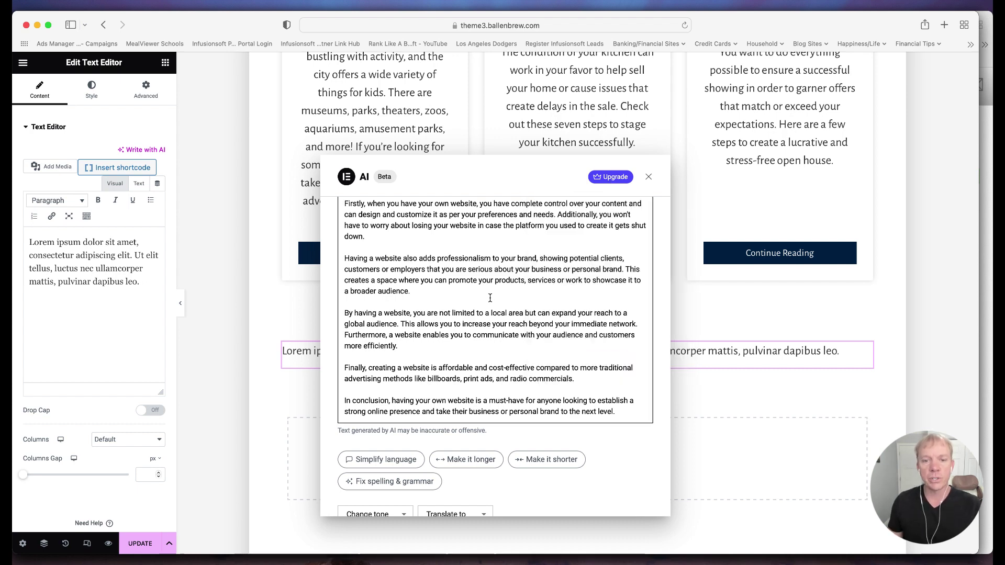
{"action": "scroll", "coordinate": [490, 297], "scroll_direction": "down", "scroll_amount": 2}
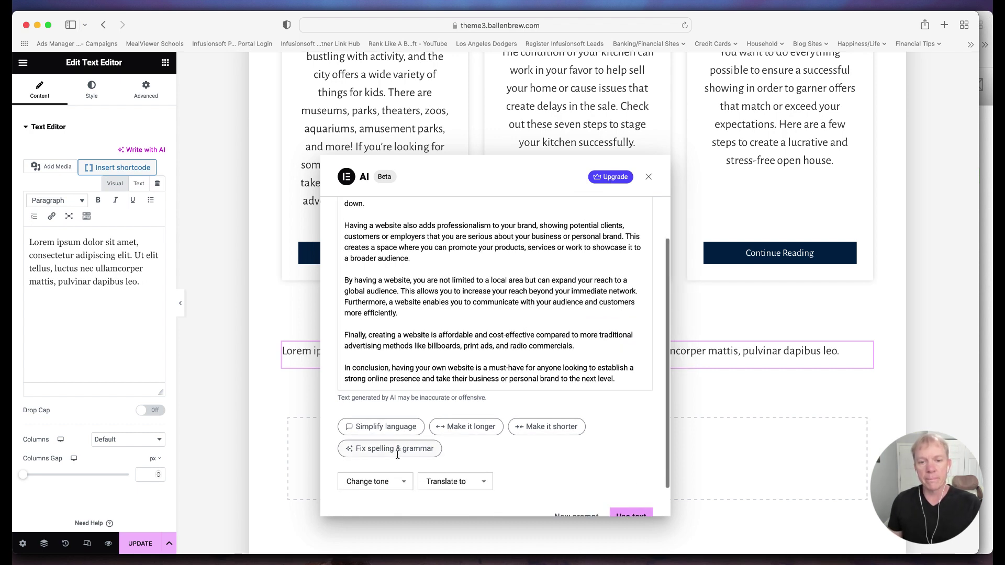
{"action": "scroll", "coordinate": [406, 467], "scroll_direction": "down", "scroll_amount": 1}
{"action": "scroll", "coordinate": [407, 467], "scroll_direction": "down", "scroll_amount": 2}
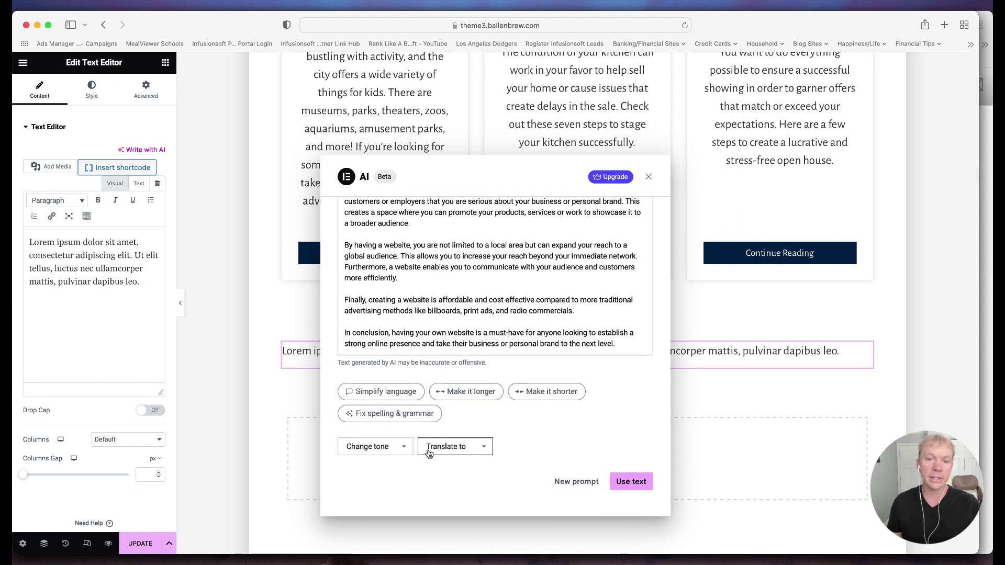
{"action": "scroll", "coordinate": [444, 282], "scroll_direction": "up", "scroll_amount": 2}
{"action": "scroll", "coordinate": [443, 282], "scroll_direction": "down", "scroll_amount": 2}
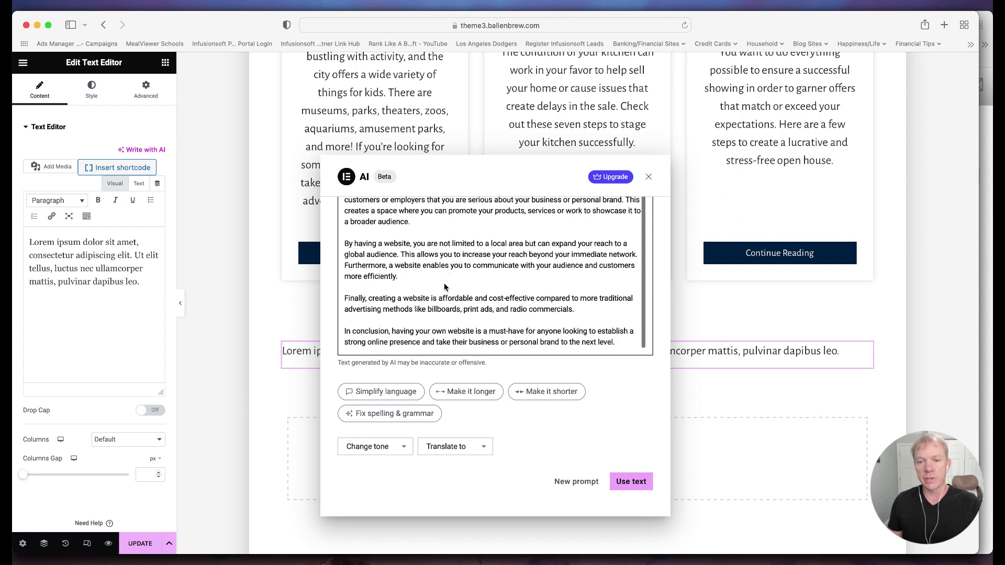
Insert the AI-written website article into the text widget and review it on the page
{"action": "left_click", "coordinate": [635, 481]}
{"action": "scroll", "coordinate": [641, 475], "scroll_direction": "down", "scroll_amount": 5}
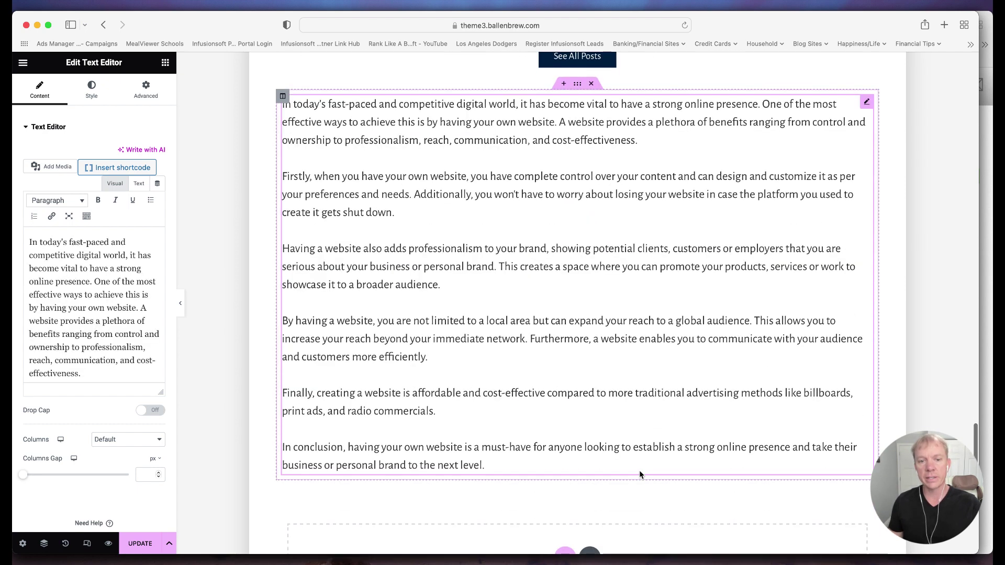